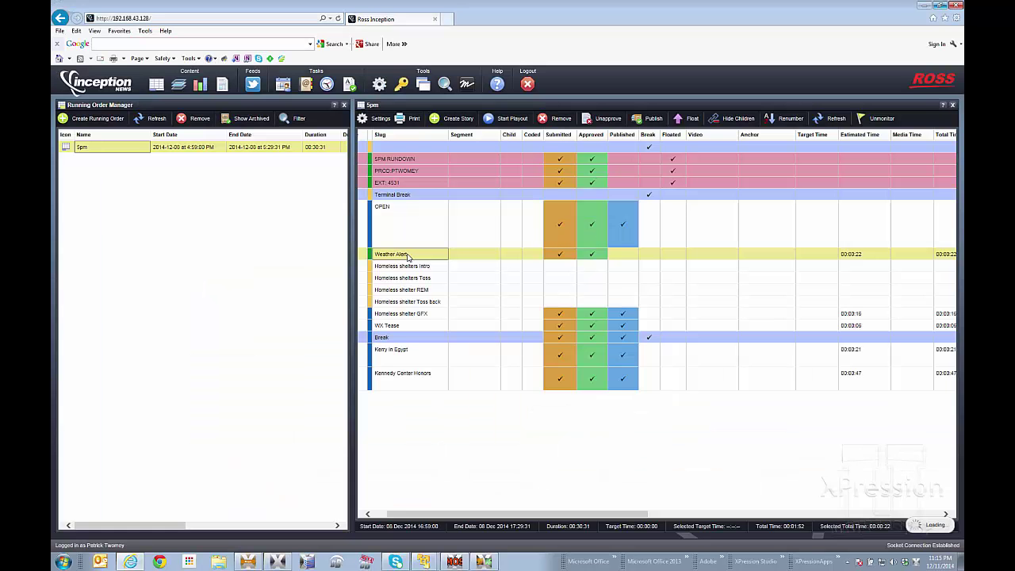
Load the Weather Alert story's anchor script from the 5pm running order into the story editor.
{"action": "double_click", "coordinate": [408, 256]}
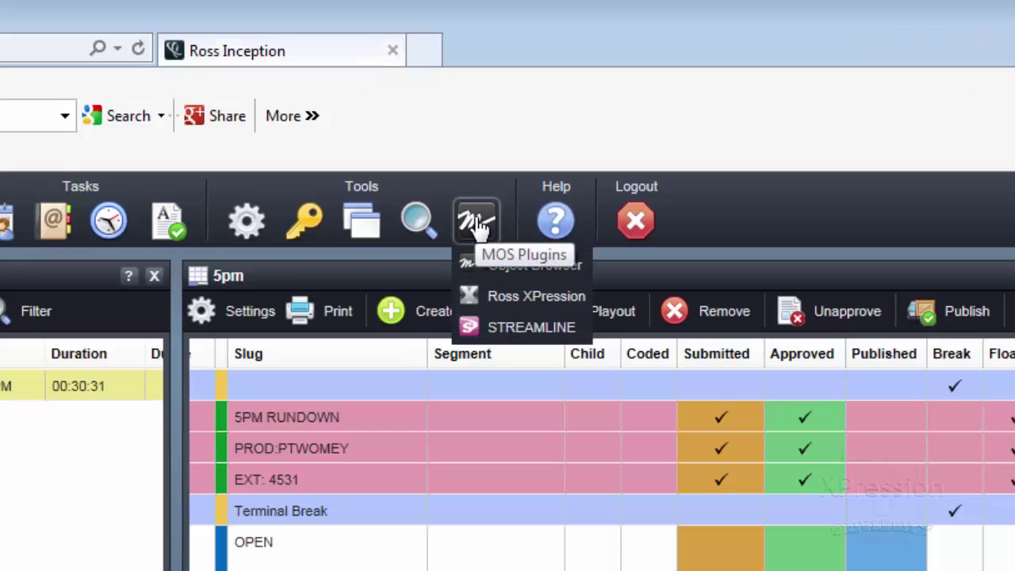
Open the Ross XPression MOS plugin and pick the Lowerthird - Auto template.
{"action": "left_click", "coordinate": [542, 300]}
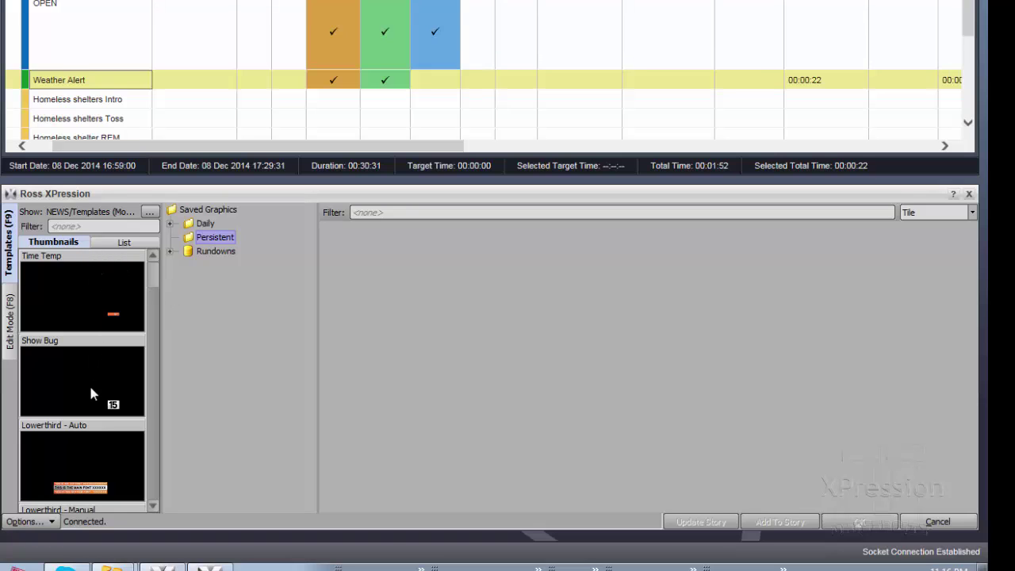
{"action": "left_click", "coordinate": [103, 446]}
Enter WEATHER ALERT, WINTER WEATHER ADVISORY and SNOW STORM COMING as Top, Main and Bottom lines, then rewind the preview.
{"action": "double_click", "coordinate": [103, 445]}
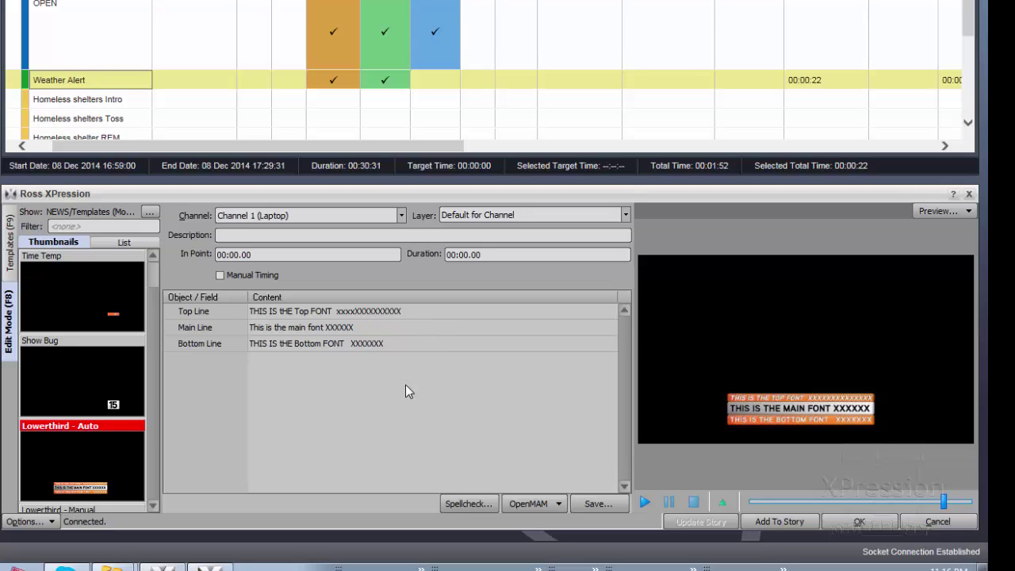
{"action": "left_click", "coordinate": [422, 311]}
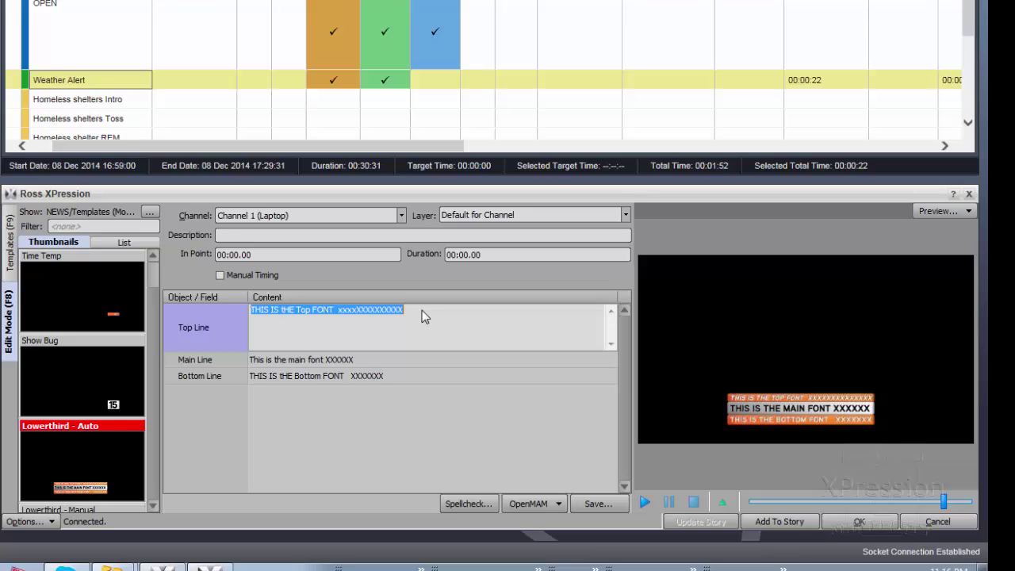
{"action": "type", "text": "WEATHER AD"}
{"action": "type", "text": "ISOTRY"}
{"action": "key", "text": "BackSpace"}
{"action": "key", "text": "BackSpace"}
{"action": "key", "text": "BackSpace"}
{"action": "key", "text": "BackSpace"}
{"action": "key", "text": "BackSpace"}
{"action": "key", "text": "BackSpace"}
{"action": "key", "text": "BackSpace"}
{"action": "key", "text": "BackSpace"}
{"action": "type", "text": "ALERT"}
{"action": "key", "text": "Tab"}
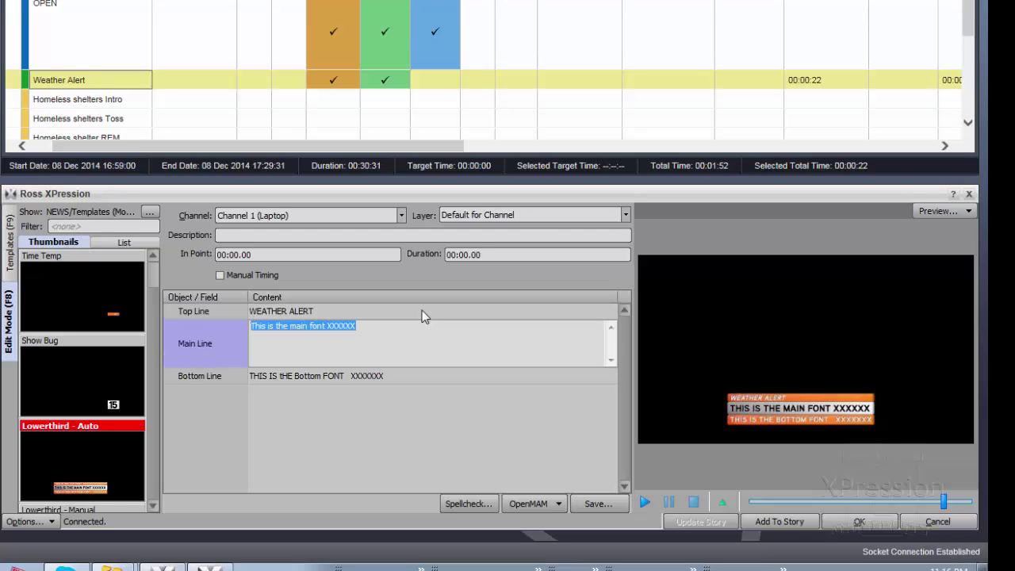
{"action": "type", "text": "WINTER "}
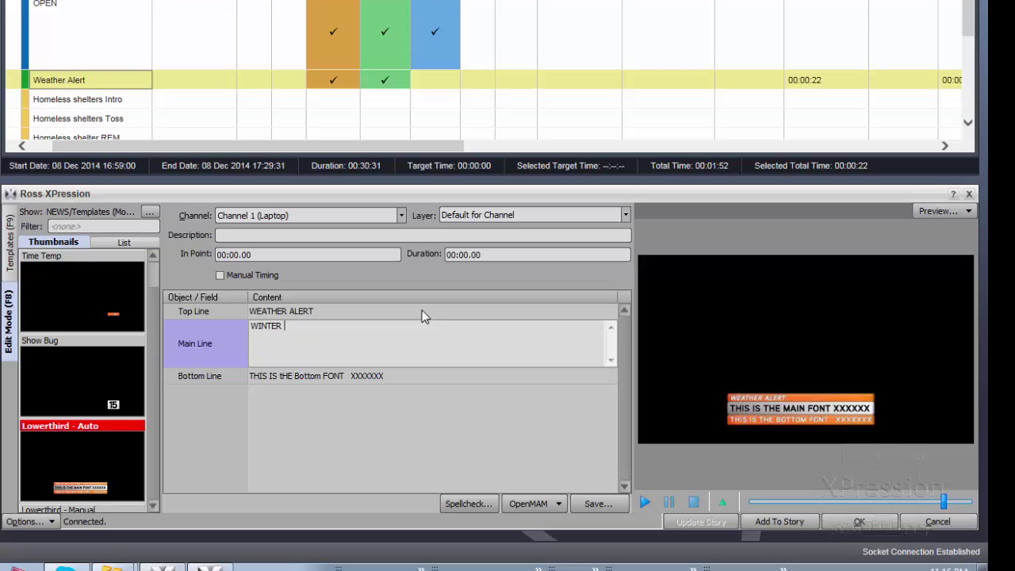
{"action": "type", "text": "WEATHER A"}
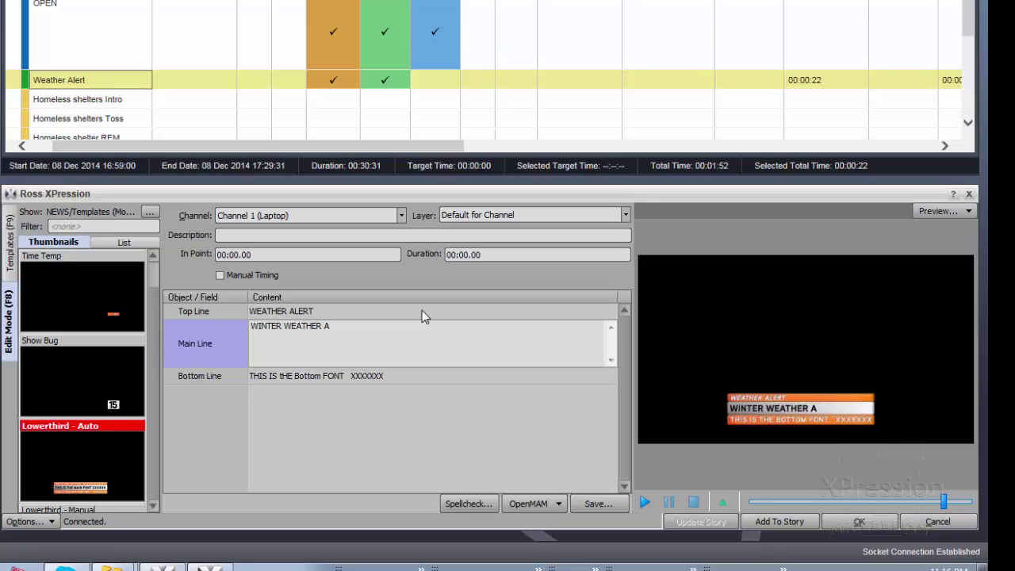
{"action": "type", "text": "DVISORY"}
{"action": "key", "text": "Tab"}
{"action": "type", "text": "SNOW STORM COMING"}
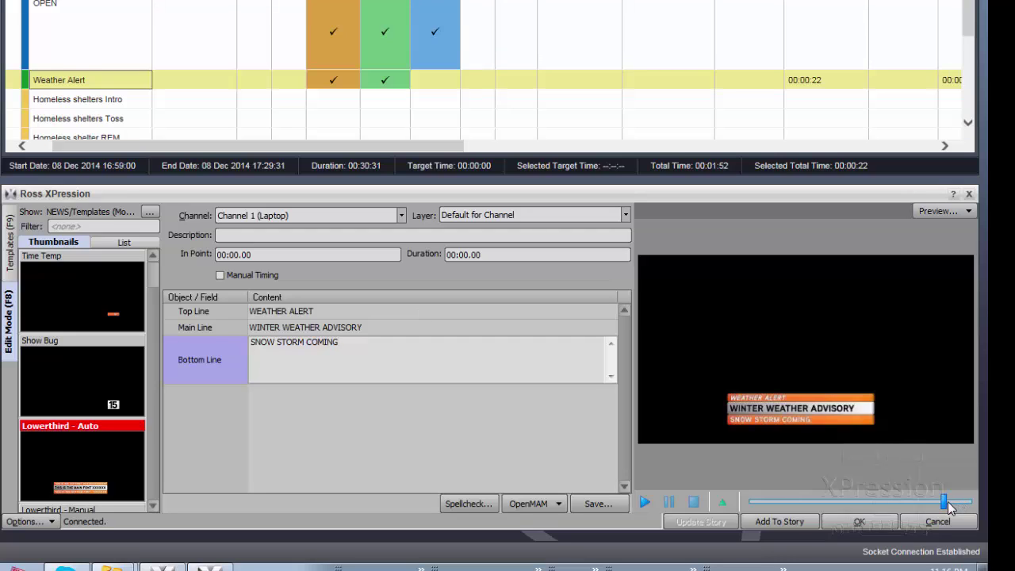
{"action": "mouse_move", "coordinate": [945, 503]}
{"action": "left_mouse_down"}
{"action": "mouse_move", "coordinate": [760, 516]}
{"action": "mouse_move", "coordinate": [676, 504]}
{"action": "left_mouse_up"}
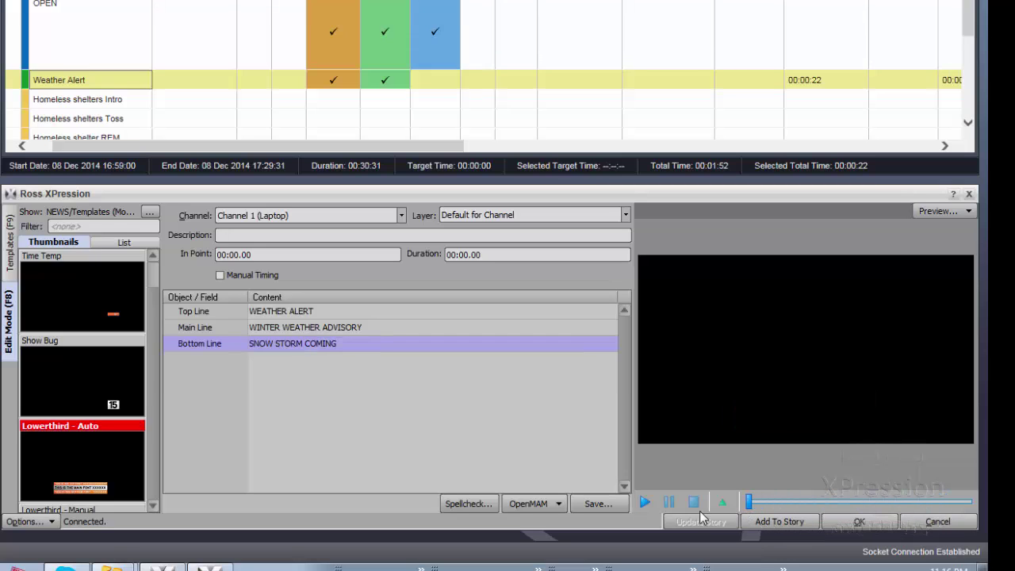
Play the lower-third preview and drag Lowerthird - Auto into the story's MOS Objects area.
{"action": "left_click", "coordinate": [646, 503]}
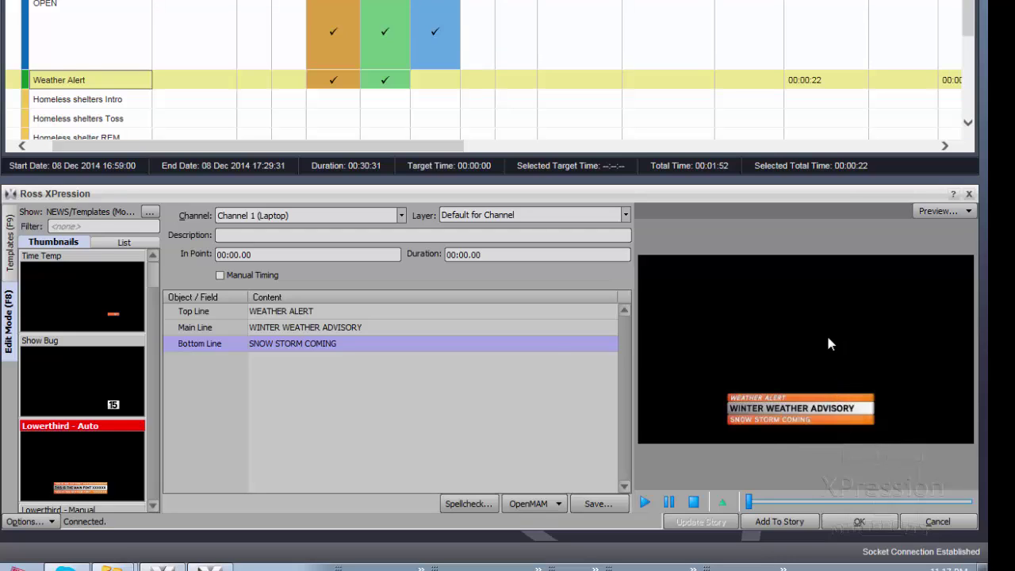
{"action": "mouse_move", "coordinate": [826, 333]}
{"action": "left_mouse_down"}
{"action": "mouse_move", "coordinate": [400, 280]}
{"action": "mouse_move", "coordinate": [422, 285]}
{"action": "left_mouse_up"}
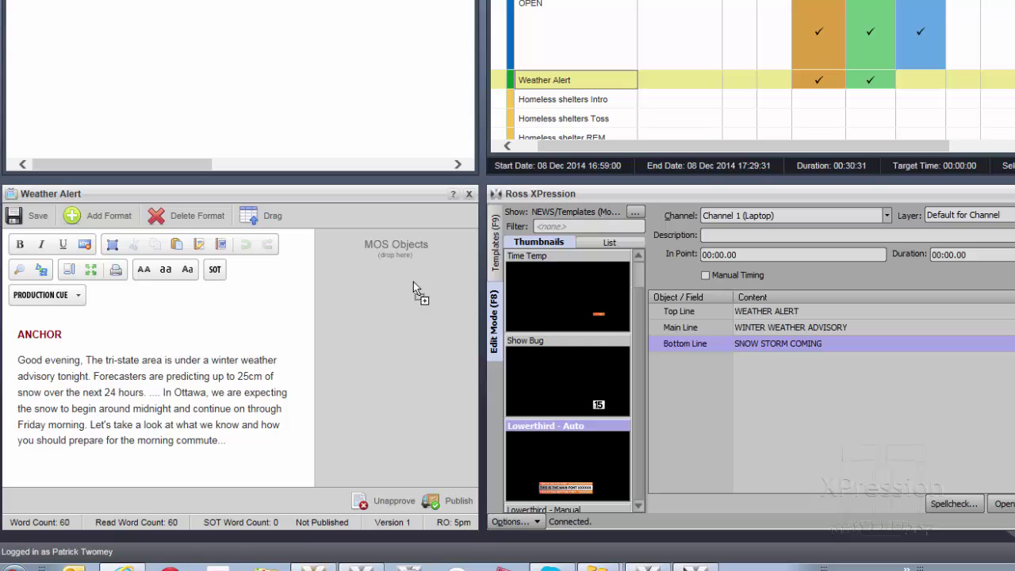
{"action": "left_click_drag", "start_coordinate": [413, 282], "coordinate": [413, 281]}
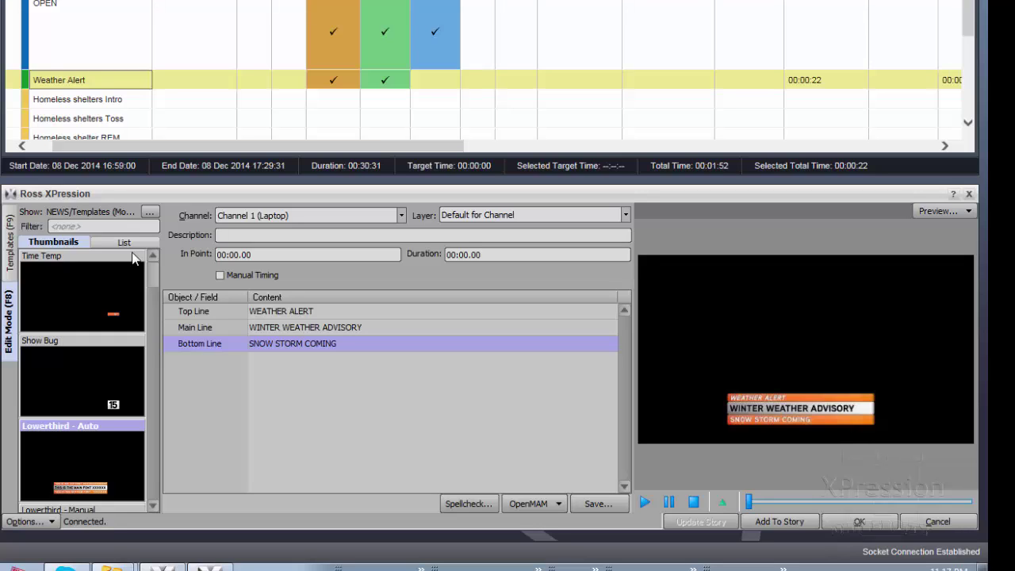
Filter the templates by 'OTS' and load the OTS Right template.
{"action": "left_click", "coordinate": [96, 227]}
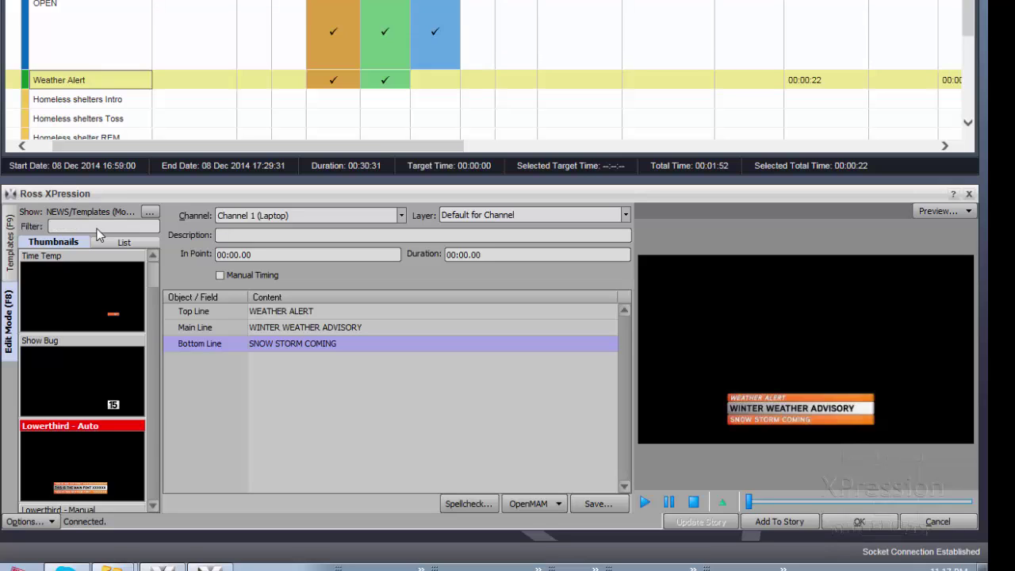
{"action": "type", "text": "OTS"}
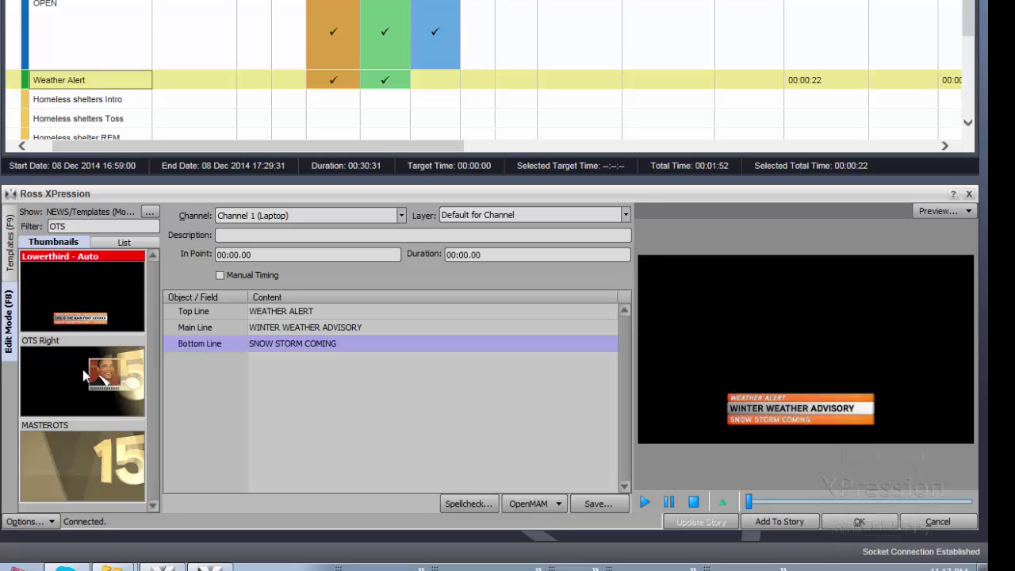
{"action": "left_click", "coordinate": [73, 376]}
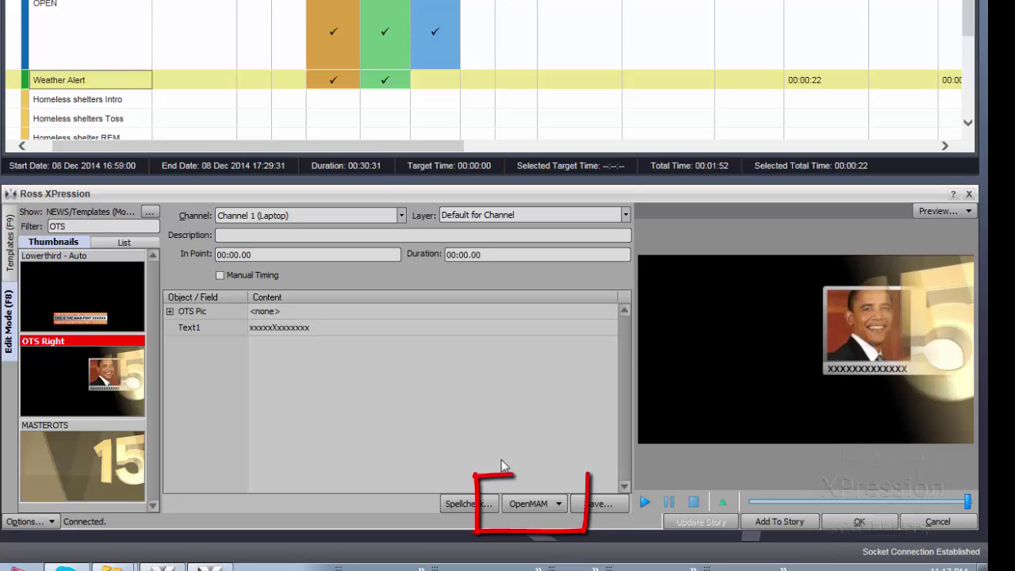
Quick-search the Streamline library for 'snow' and drop the Snow image onto the OTS Pic field.
{"action": "left_click", "coordinate": [540, 507]}
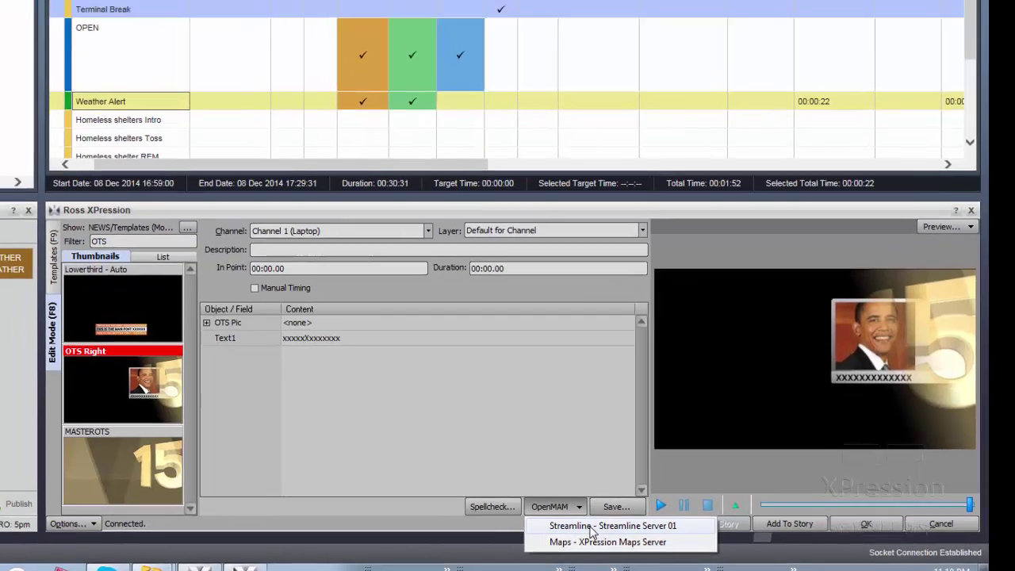
{"action": "left_click", "coordinate": [555, 524]}
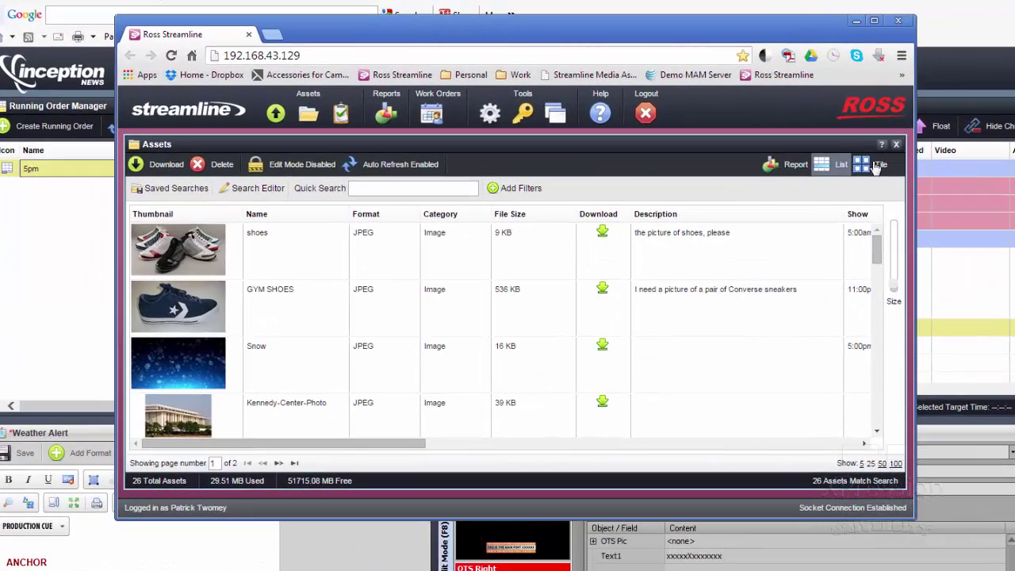
{"action": "left_click", "coordinate": [860, 165]}
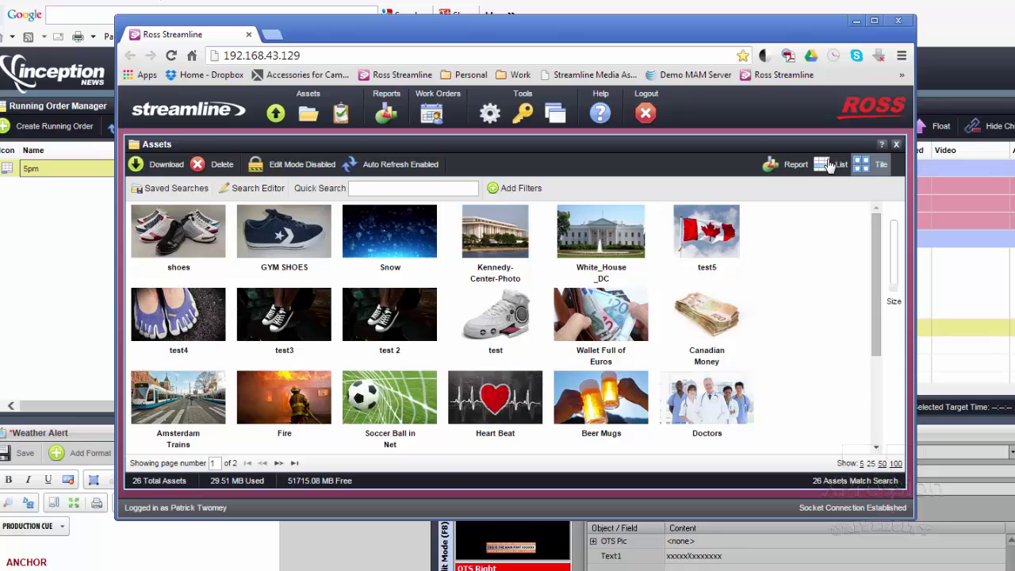
{"action": "left_click", "coordinate": [828, 165]}
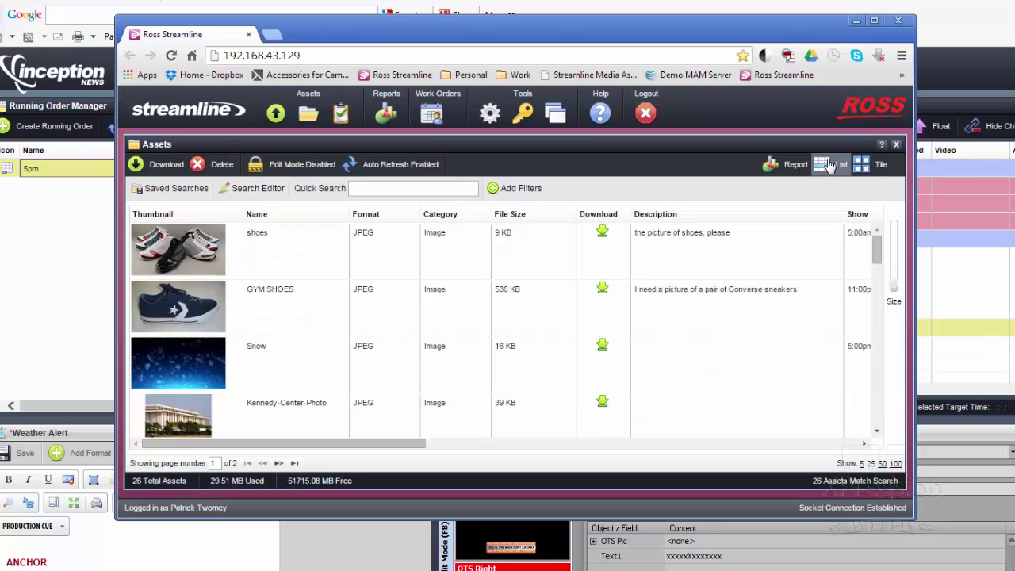
{"action": "left_click", "coordinate": [445, 189]}
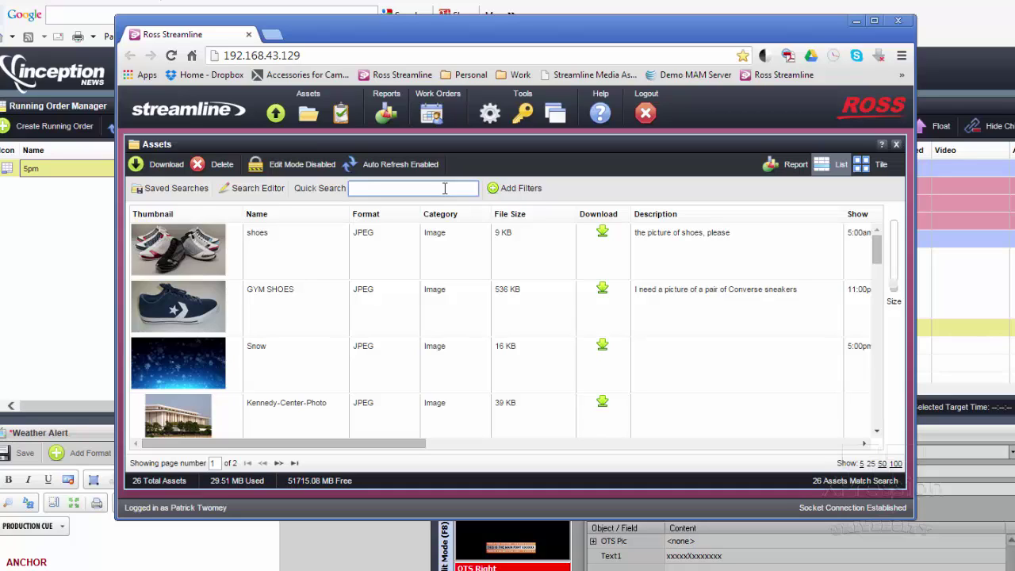
{"action": "type", "text": "snow"}
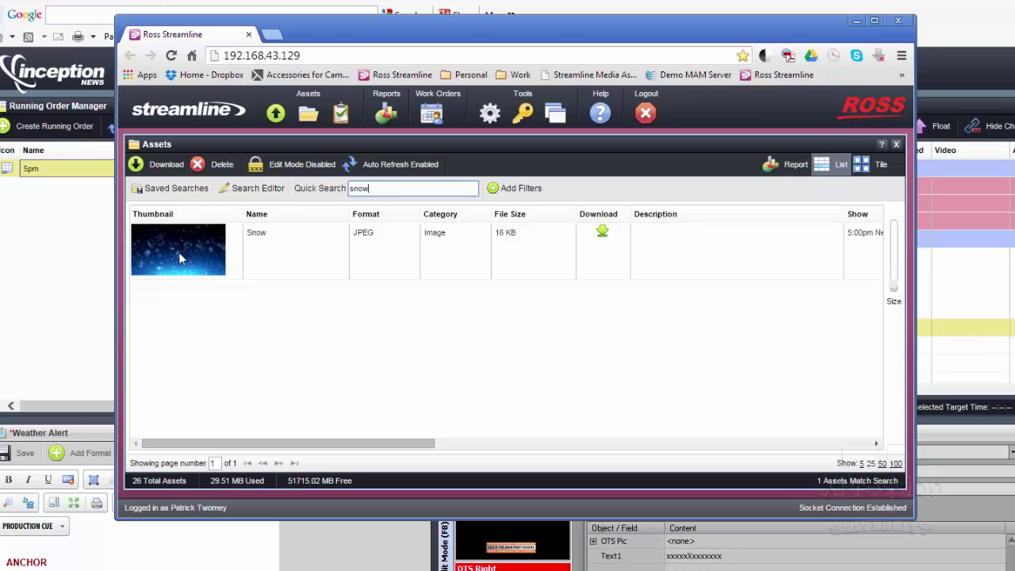
{"action": "left_click_drag", "start_coordinate": [179, 252], "coordinate": [538, 400]}
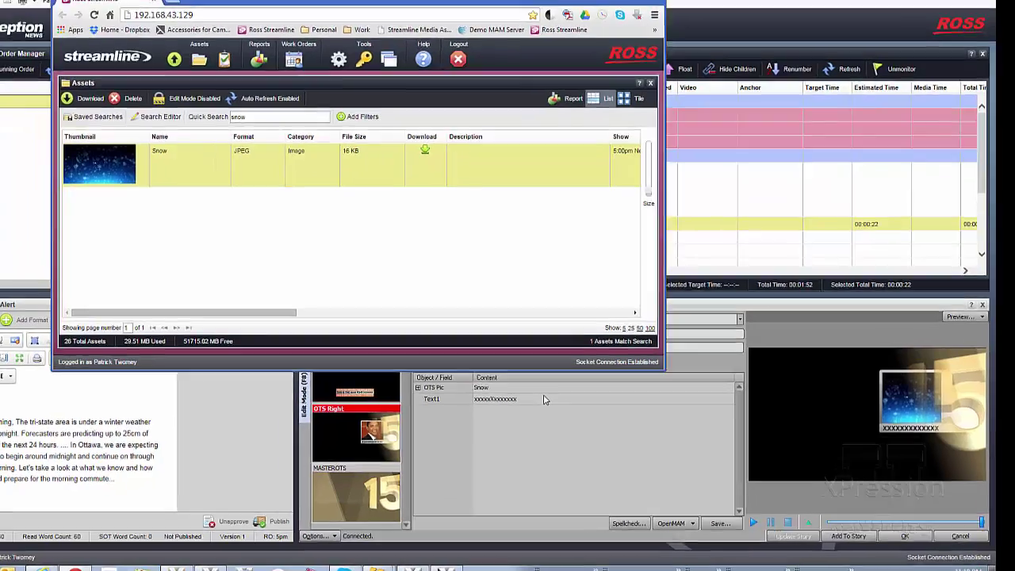
Set the OTS Text1 field to SNOW STORM, then rewind and replay the preview.
{"action": "left_click", "coordinate": [566, 405]}
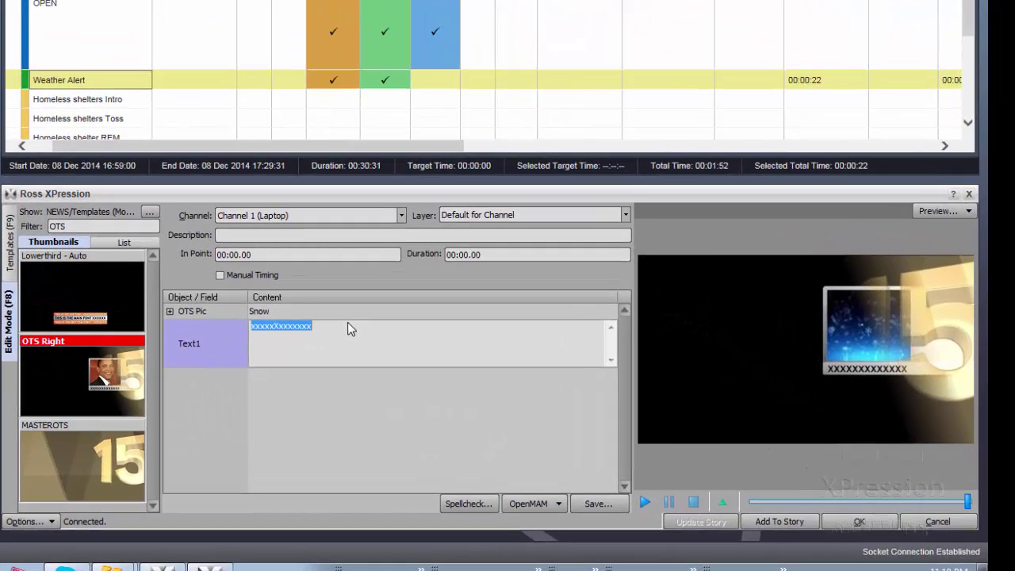
{"action": "type", "text": "SNOW STORM"}
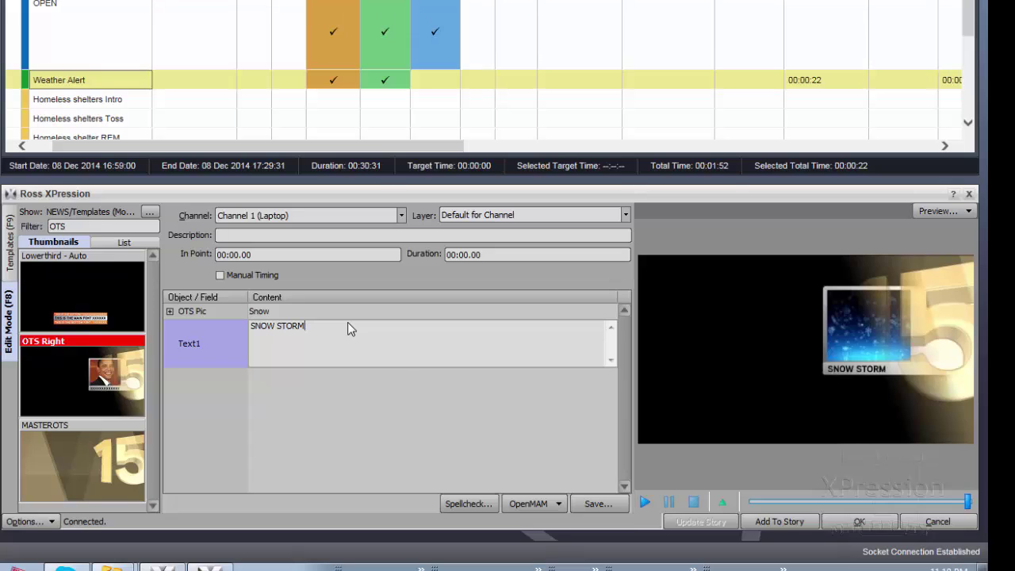
{"action": "left_click", "coordinate": [656, 386]}
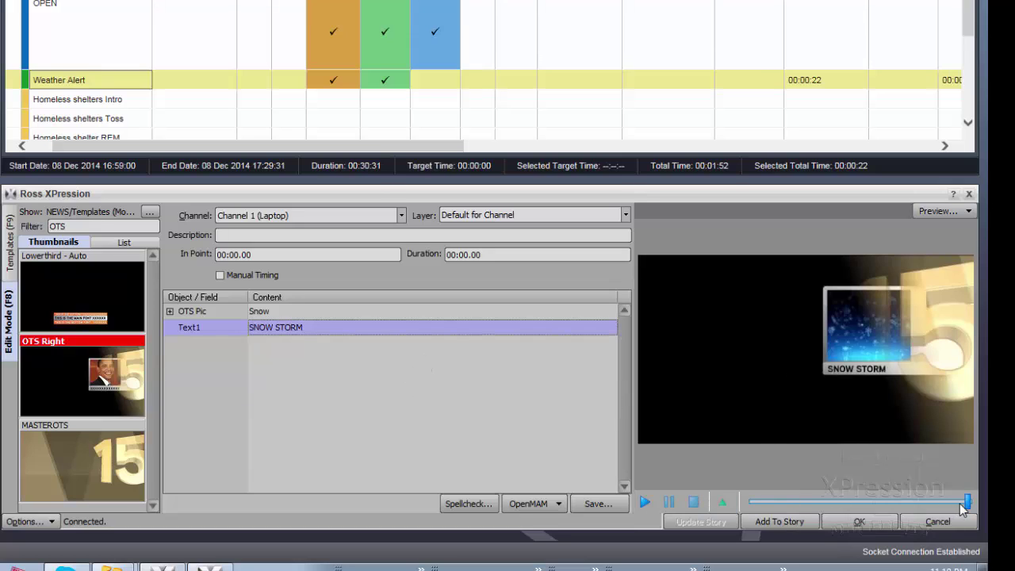
{"action": "left_click_drag", "start_coordinate": [967, 502], "coordinate": [730, 519]}
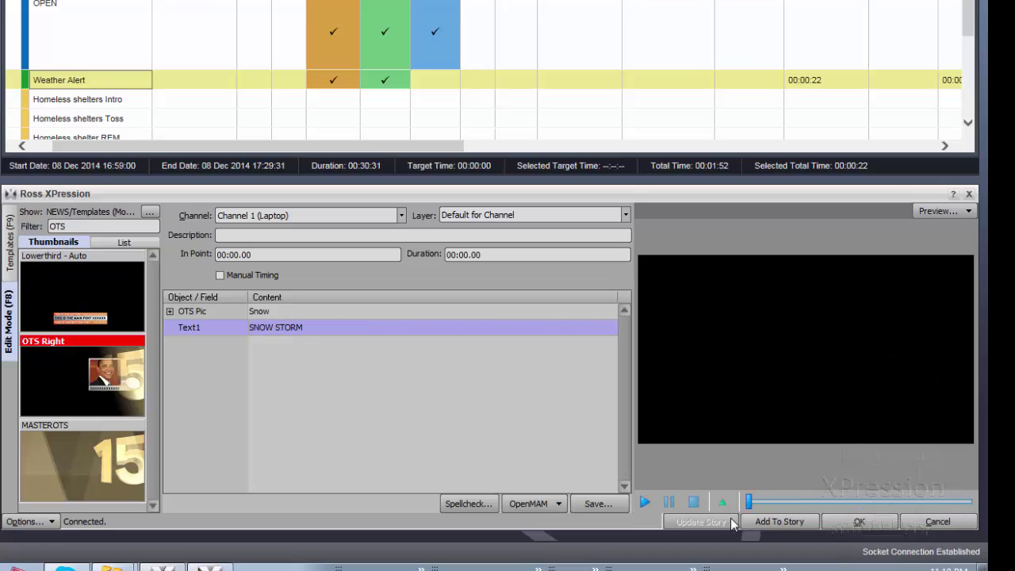
{"action": "left_click", "coordinate": [637, 495]}
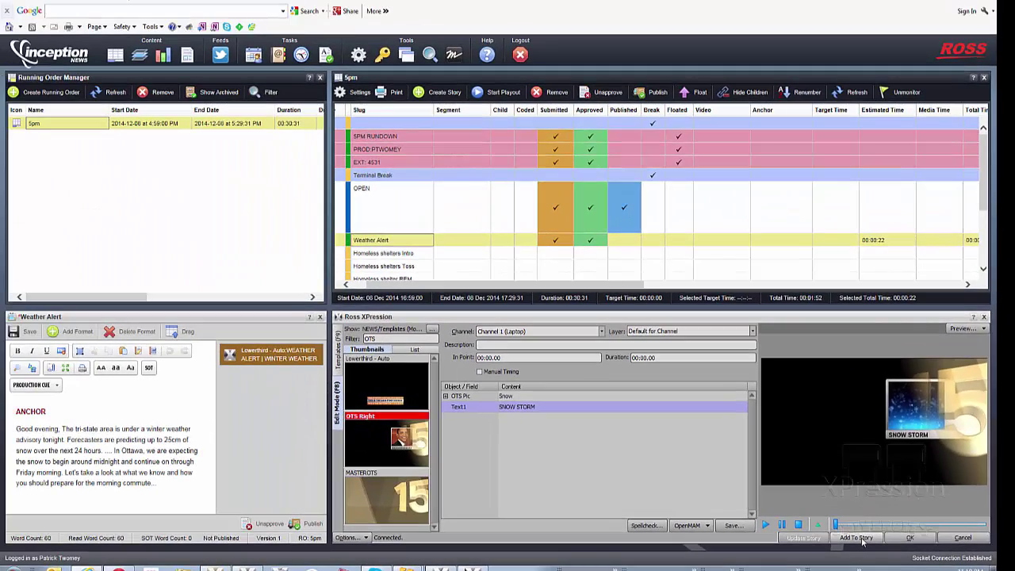
Add the OTS Right graphic next to the lower-third, try reordering it, then save and publish.
{"action": "left_click", "coordinate": [856, 537]}
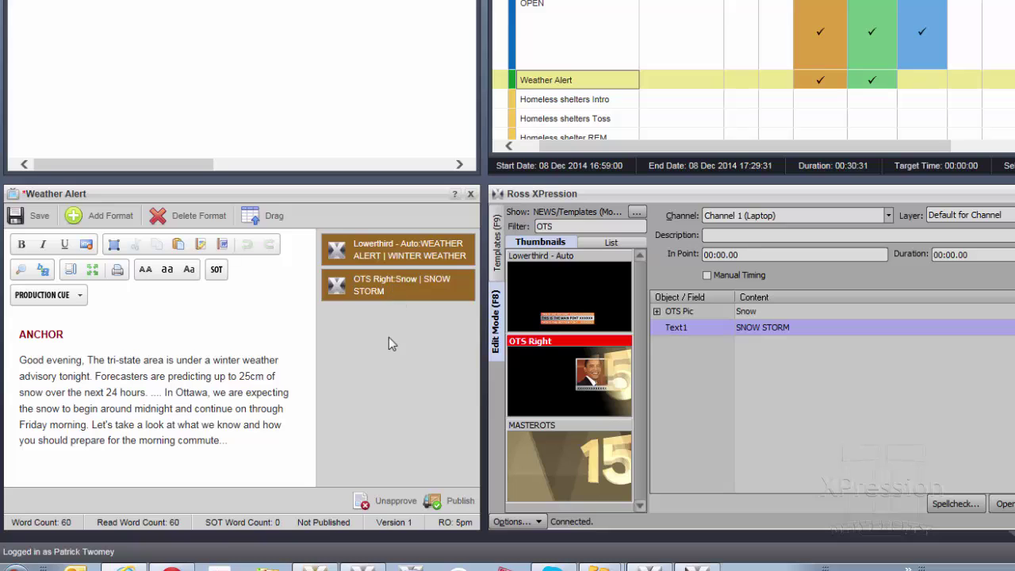
{"action": "mouse_move", "coordinate": [406, 297]}
{"action": "left_mouse_down"}
{"action": "mouse_move", "coordinate": [399, 310]}
{"action": "mouse_move", "coordinate": [407, 257]}
{"action": "mouse_move", "coordinate": [409, 307]}
{"action": "left_mouse_up"}
{"action": "left_click", "coordinate": [39, 219]}
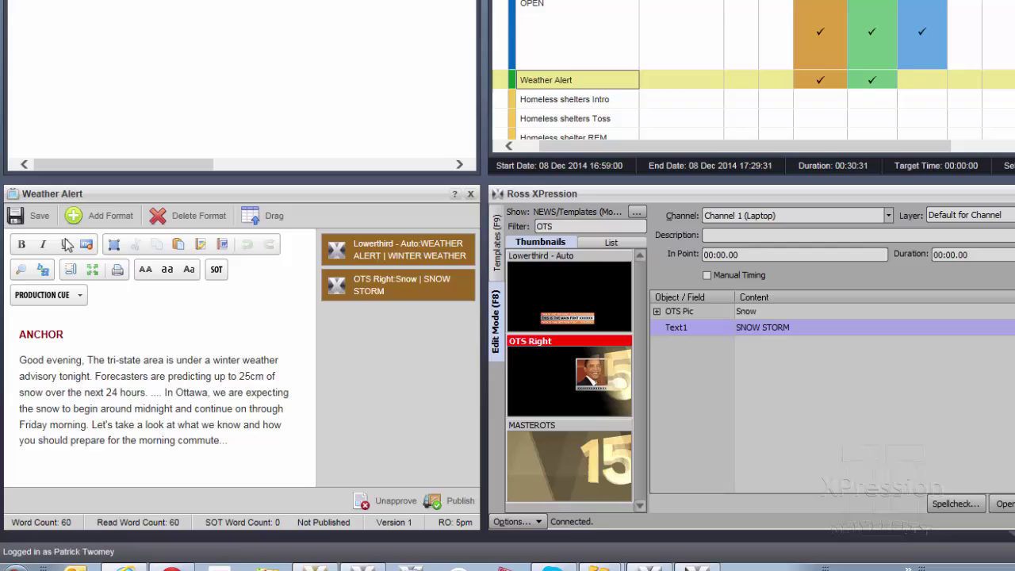
{"action": "left_click", "coordinate": [454, 502]}
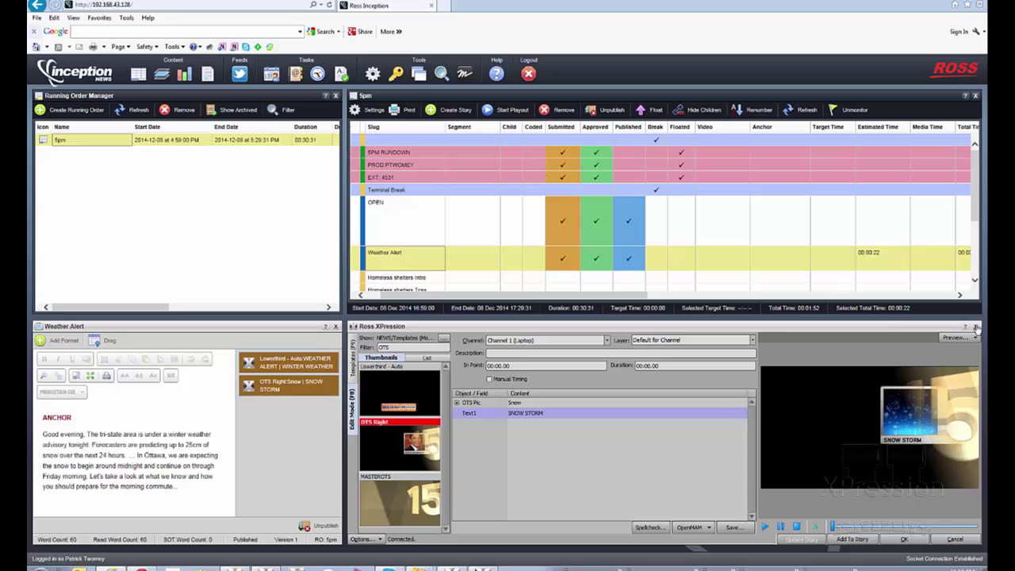
Close the XPression panel and Streamline browser, then select the OPEN row in the rundown.
{"action": "left_click", "coordinate": [975, 327]}
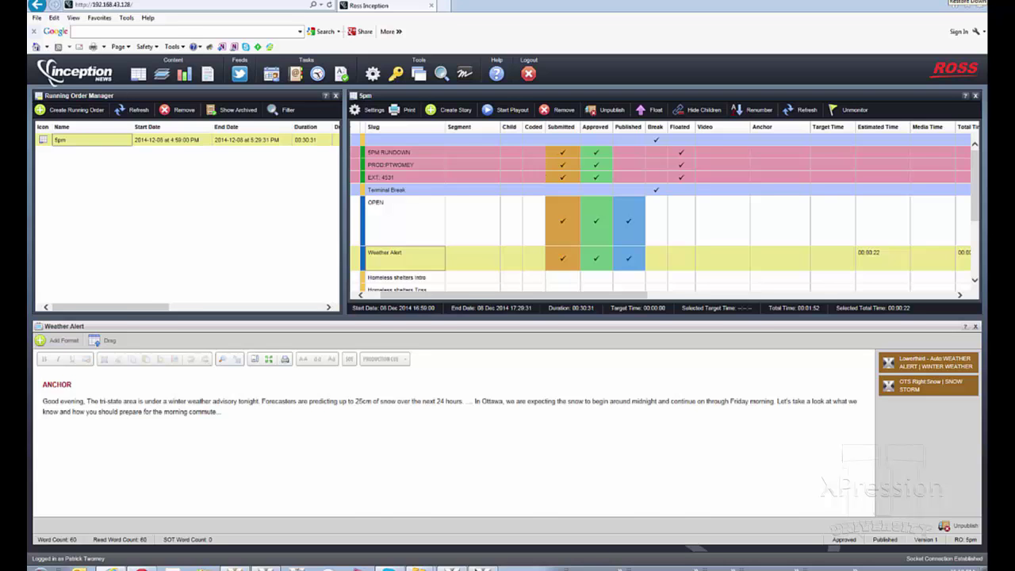
{"action": "left_click", "coordinate": [965, 2]}
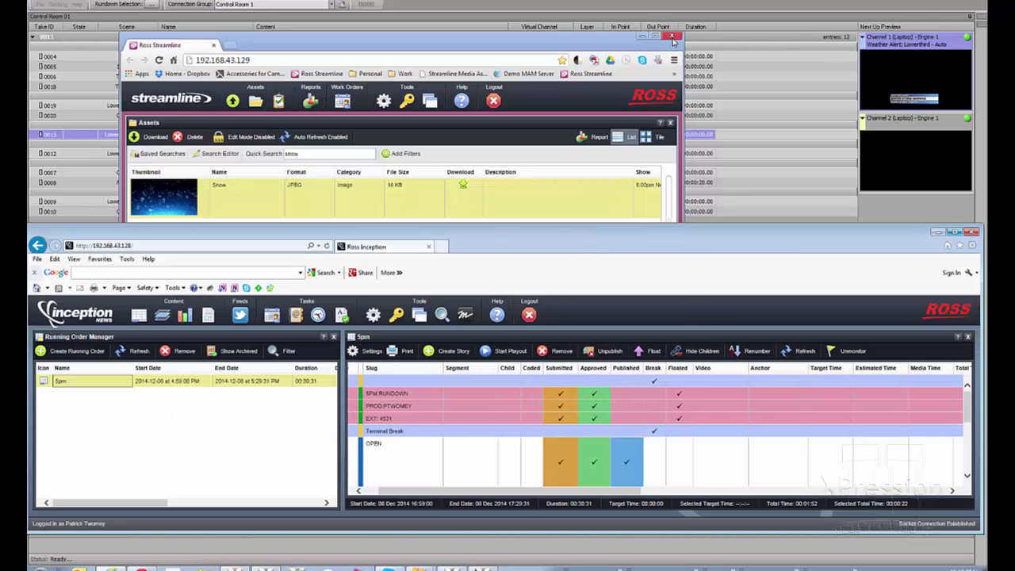
{"action": "left_click", "coordinate": [672, 37]}
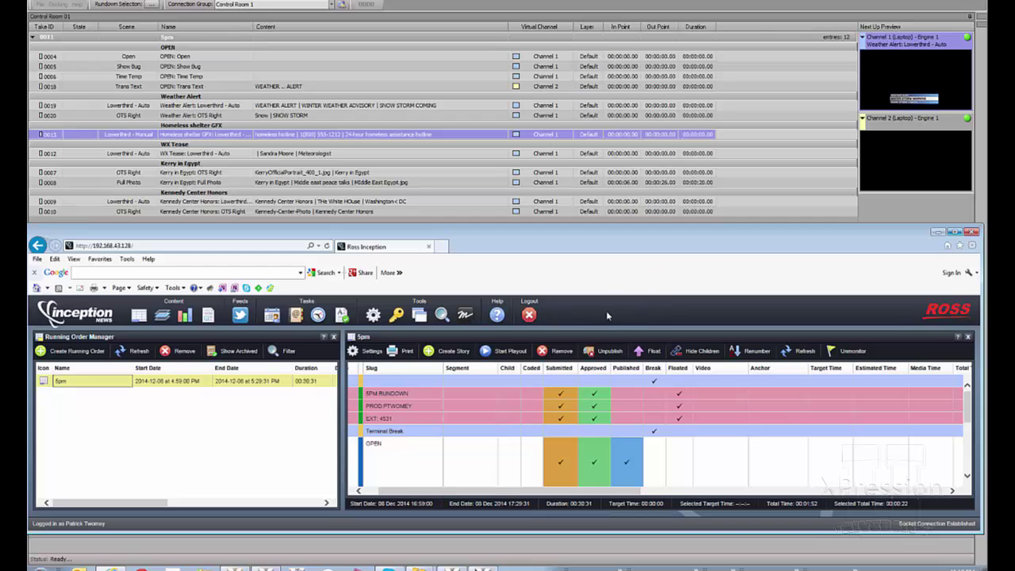
{"action": "left_click", "coordinate": [455, 438]}
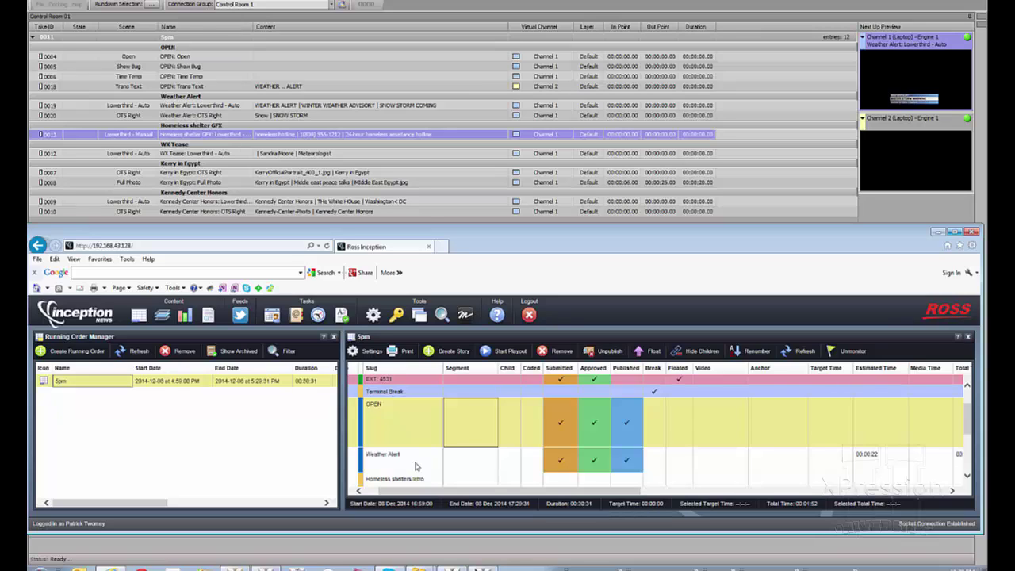
Move Weather Alert above OPEN and back below it, then bring the XPression Control Room forward.
{"action": "left_click", "coordinate": [415, 467]}
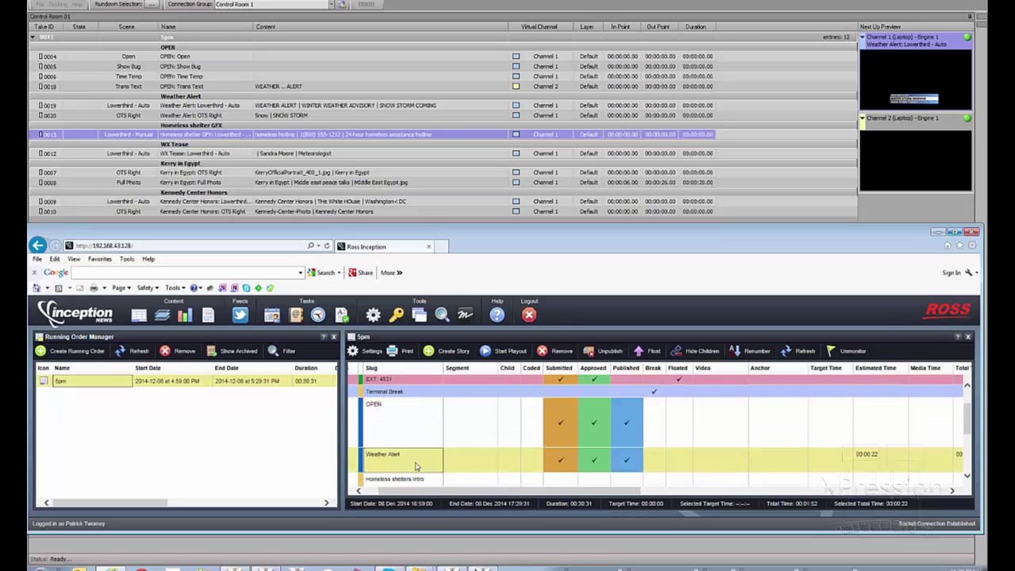
{"action": "left_click_drag", "start_coordinate": [416, 466], "coordinate": [421, 405]}
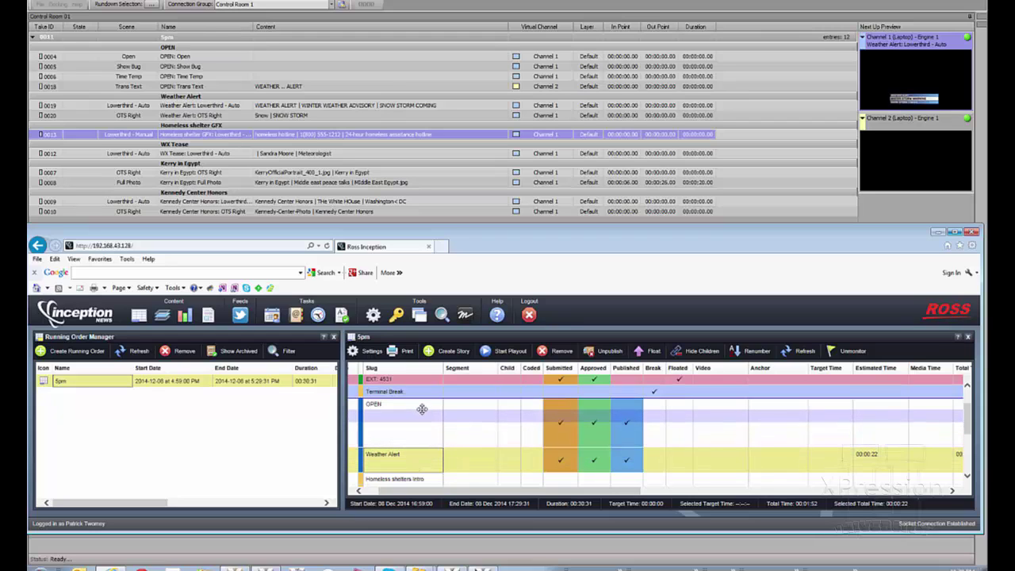
{"action": "left_click_drag", "start_coordinate": [422, 405], "coordinate": [422, 405]}
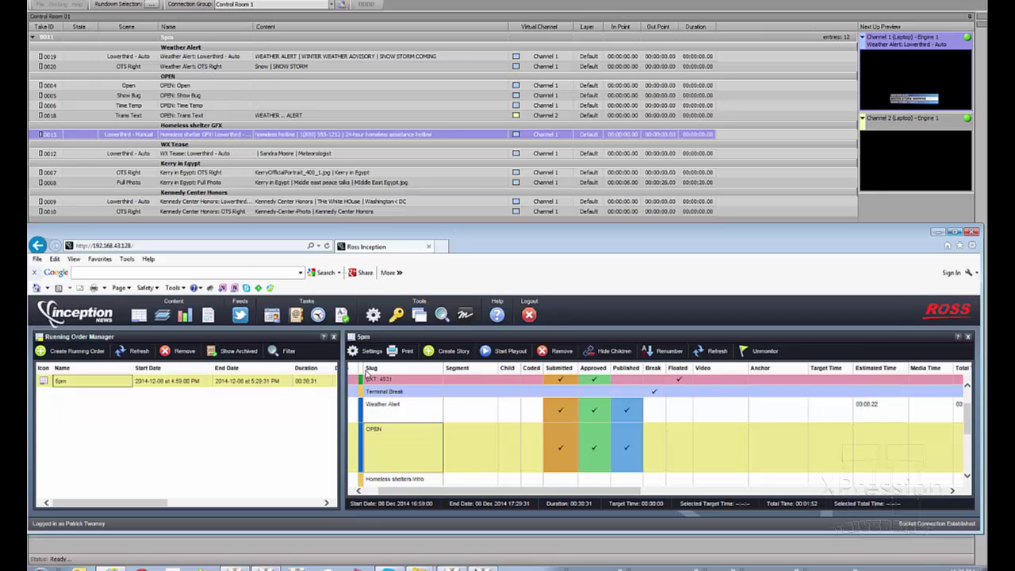
{"action": "left_click_drag", "start_coordinate": [394, 410], "coordinate": [402, 463]}
{"action": "left_click", "coordinate": [828, 16]}
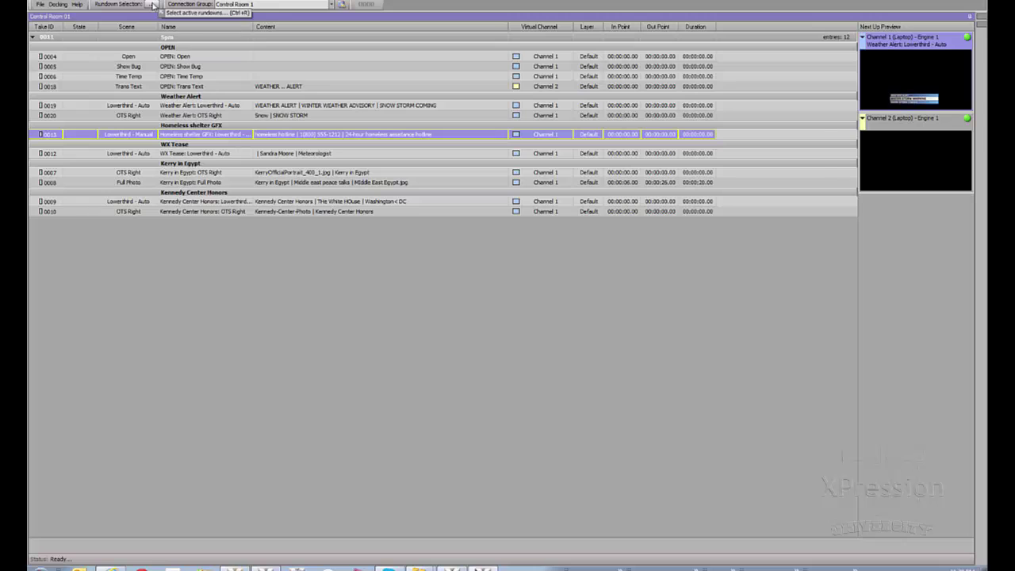
Switch XPression's active rundown from Evening to Morning in the Rundown Selector.
{"action": "left_click", "coordinate": [152, 6]}
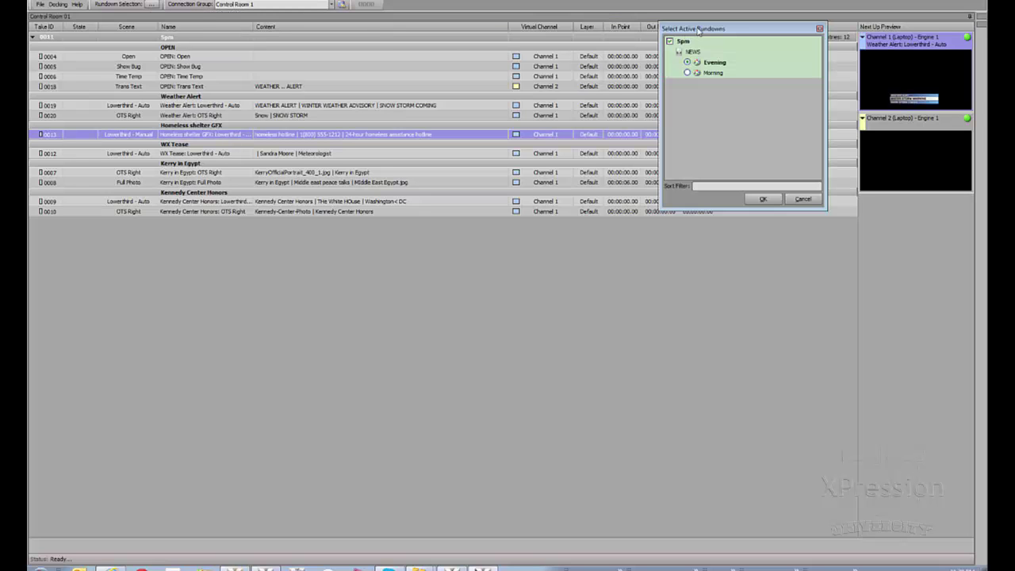
{"action": "left_click_drag", "start_coordinate": [698, 30], "coordinate": [583, 47]}
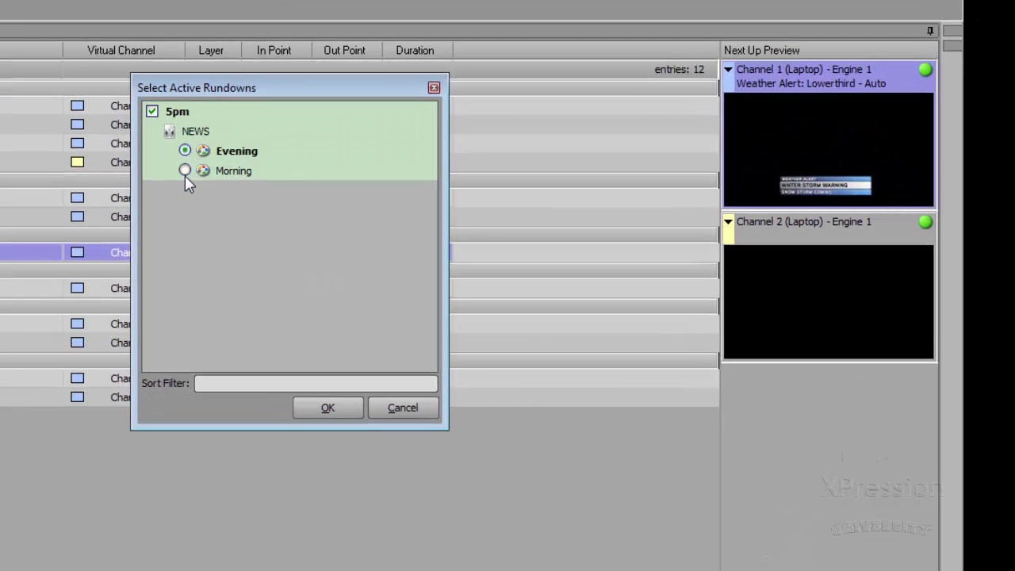
{"action": "left_click", "coordinate": [185, 172]}
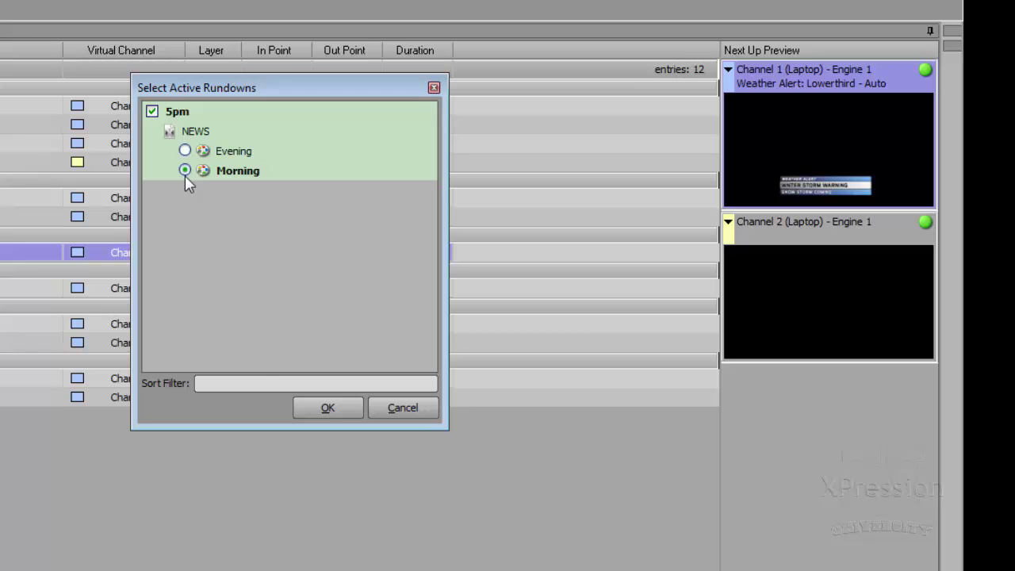
{"action": "left_click", "coordinate": [324, 410]}
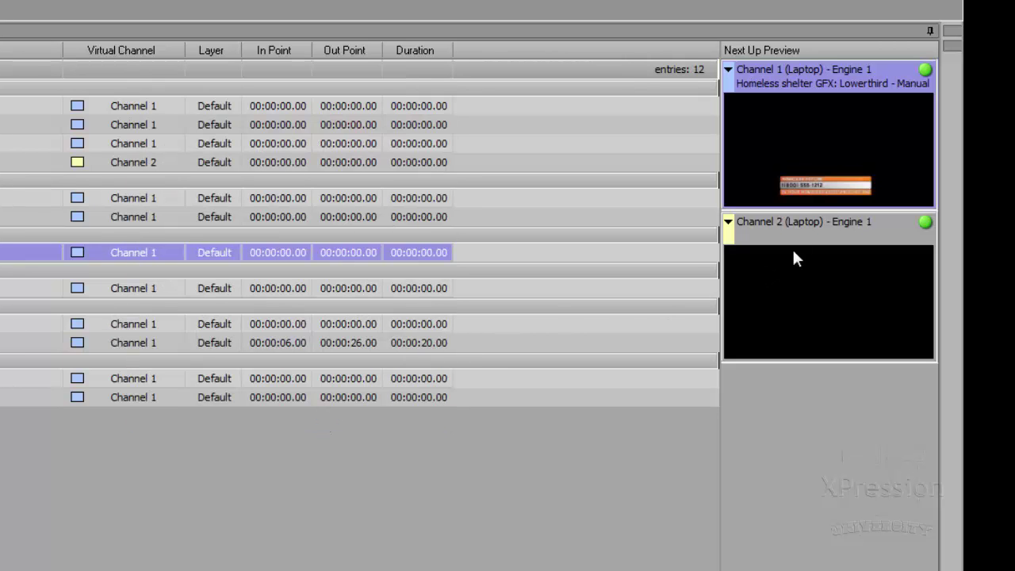